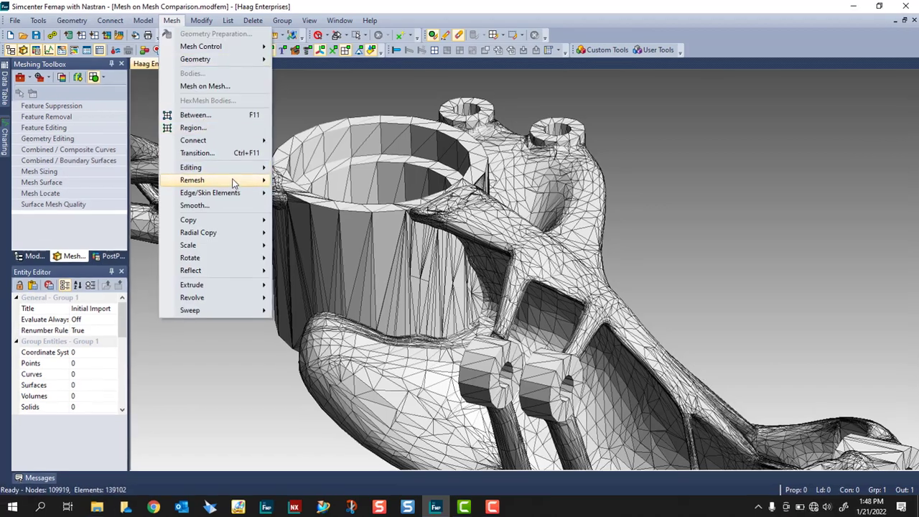
mouse_move(232, 183)
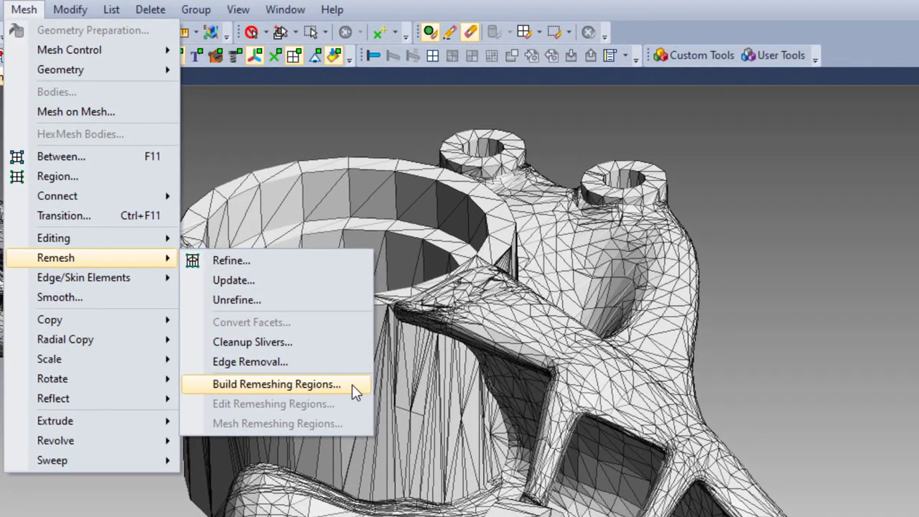
left_click(352, 385)
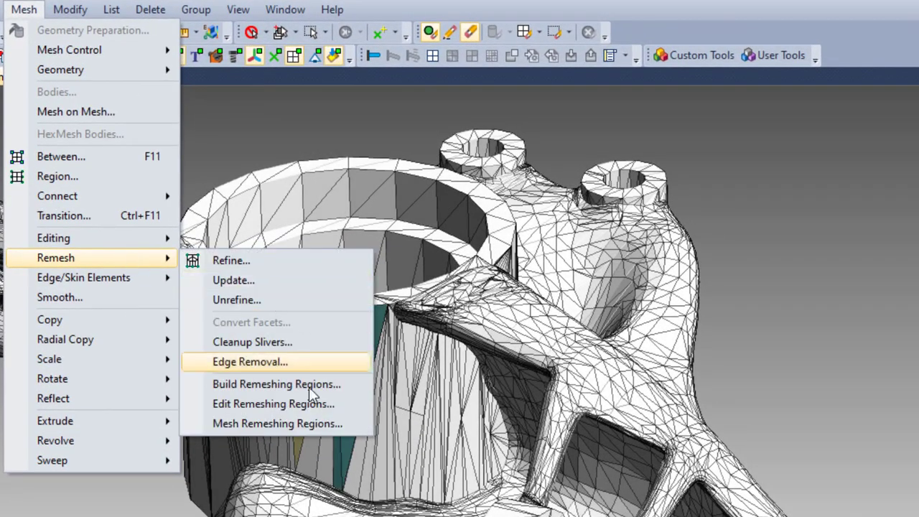
left_click(353, 424)
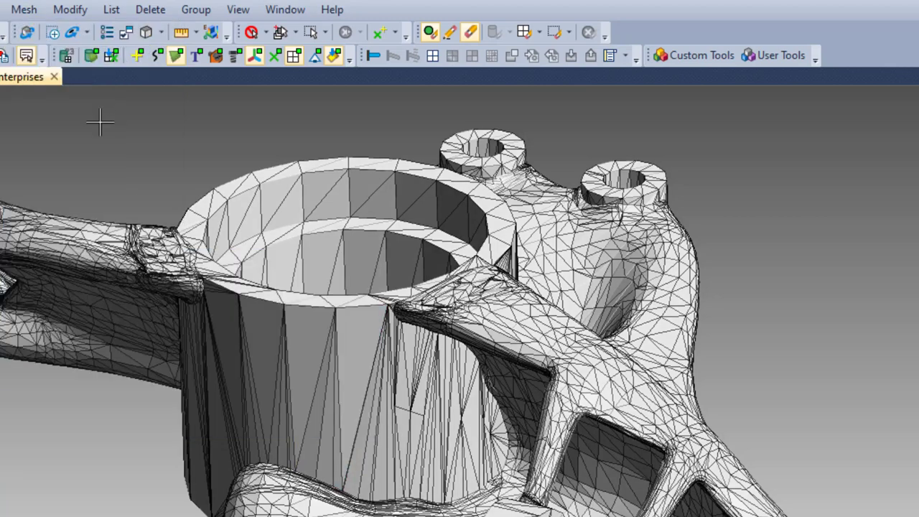
left_click(25, 9)
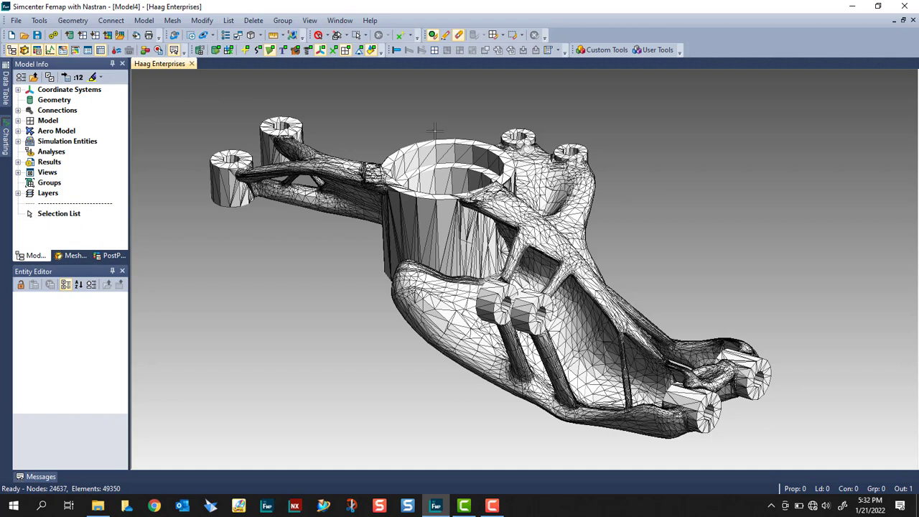
Step: Start Mesh on Mesh and select every element connected to one picked on the bracket's central cylinder
left_click(173, 20)
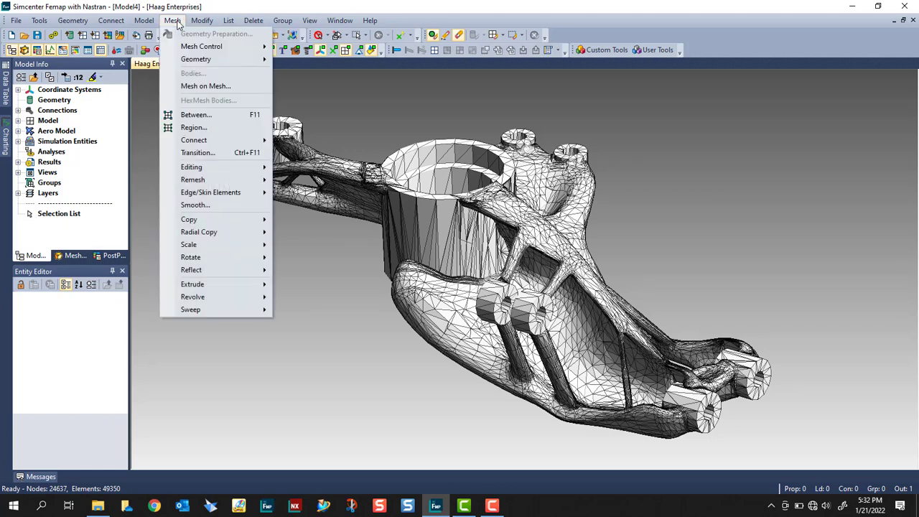
mouse_move(210, 58)
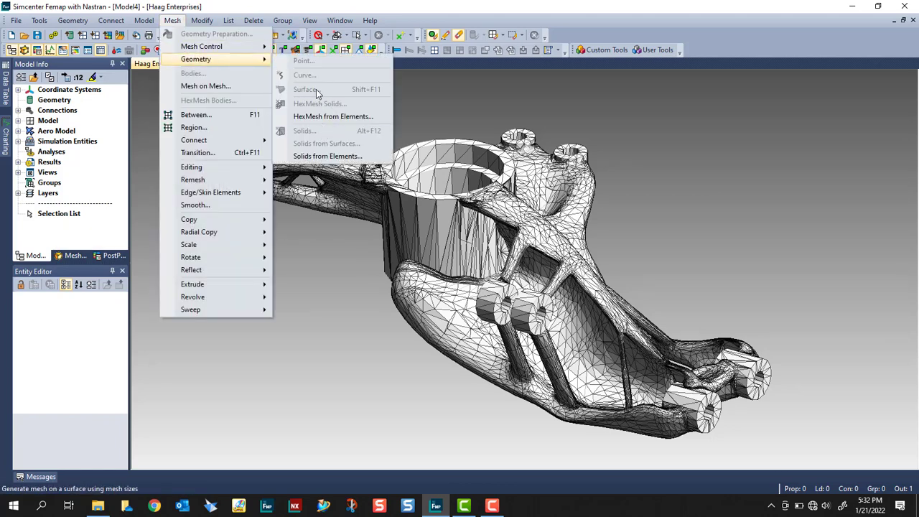
left_click(221, 87)
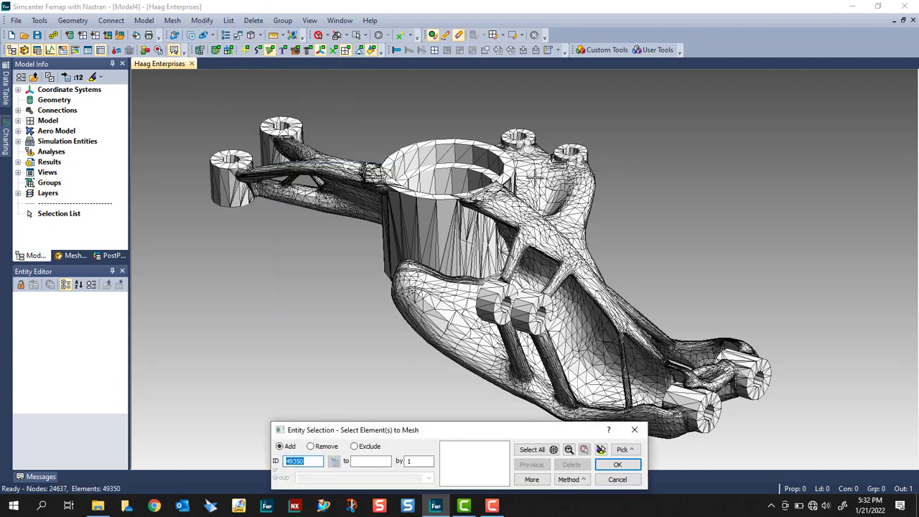
left_click(444, 224)
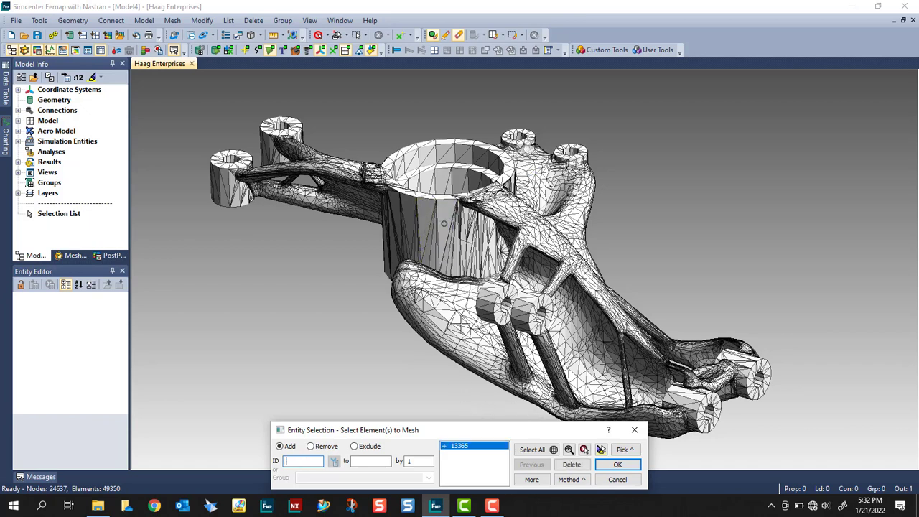
left_click(627, 450)
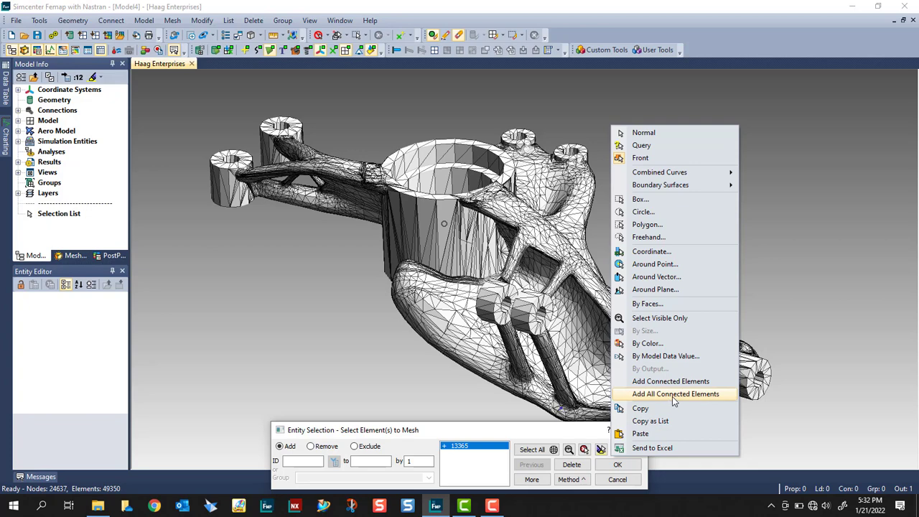
left_click(675, 396)
left_click(618, 465)
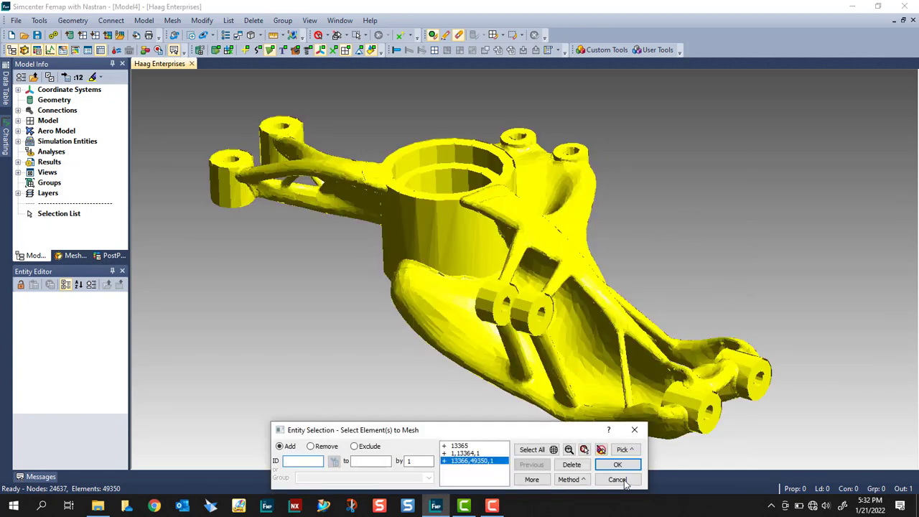
left_click(617, 465)
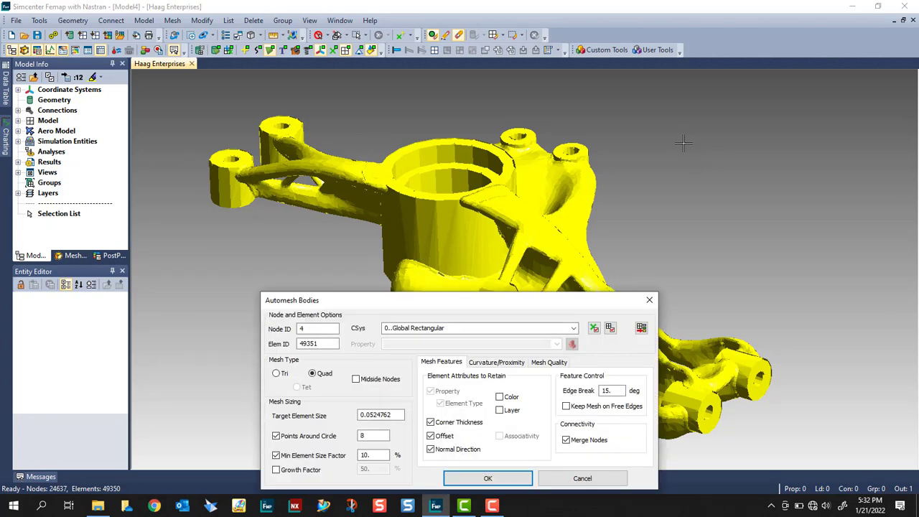
Step: Remesh the bracket with Tri elements, keeping the suggested target element size of 0.0524762 and the default mesh feature settings
left_click(667, 207)
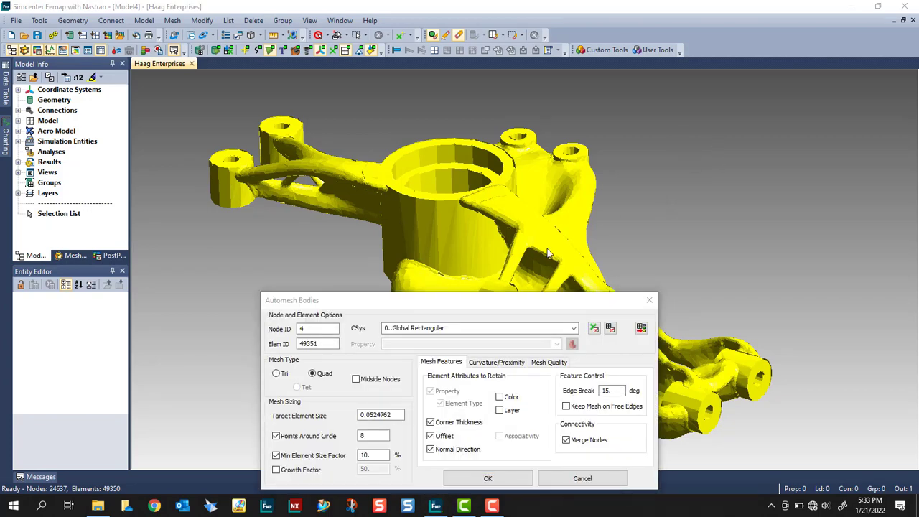
left_click(276, 375)
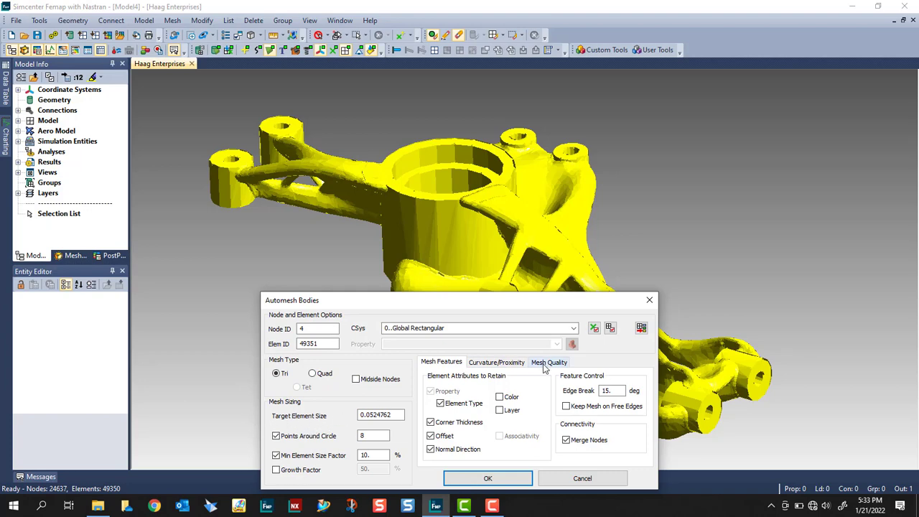
left_click(508, 364)
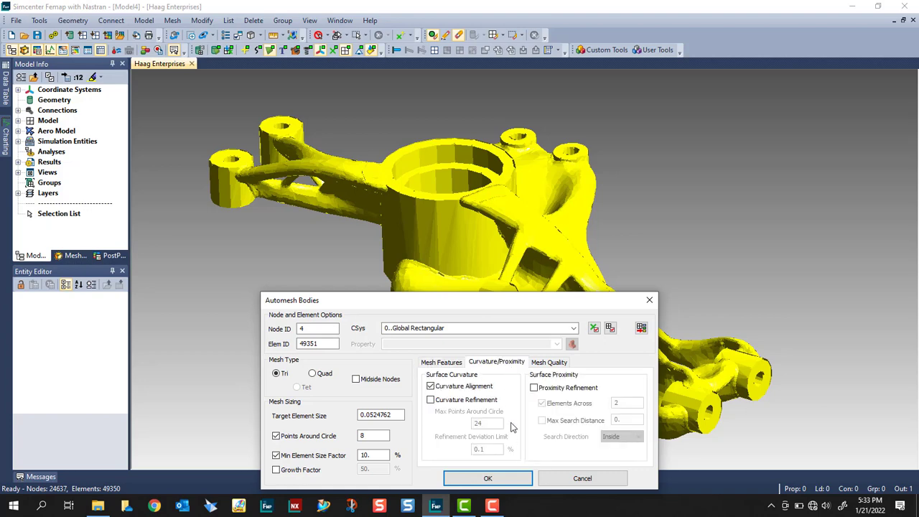
left_click(445, 362)
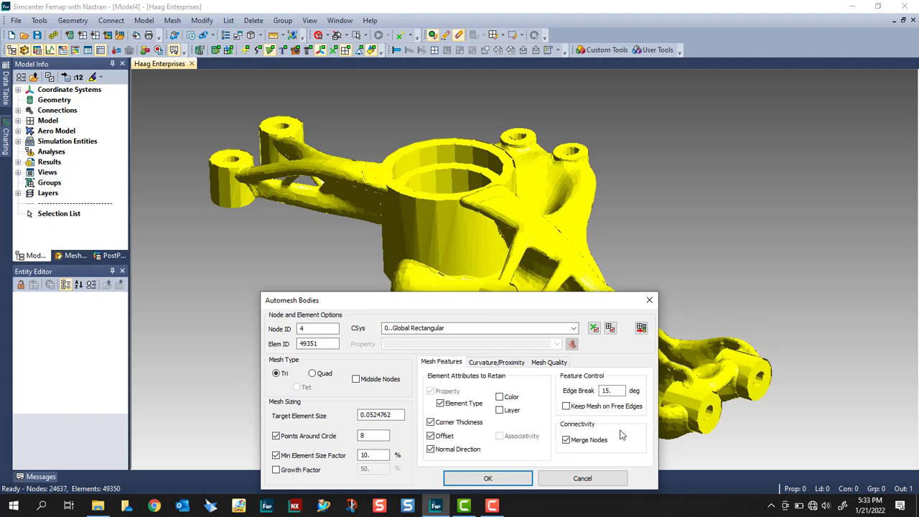
left_click(502, 480)
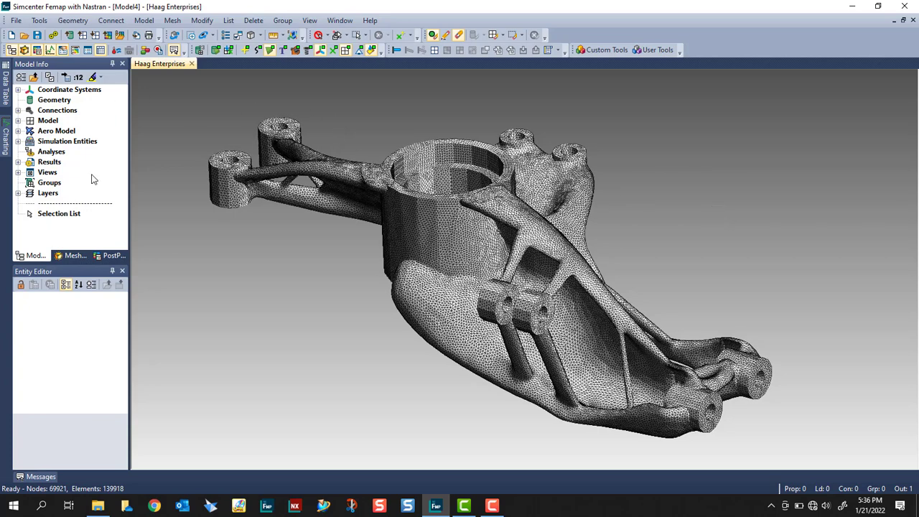
Step: Display the surface mesh quality contour on the remeshed bracket and examine the elements' Jacobian from another angle
left_click(72, 256)
left_click(63, 78)
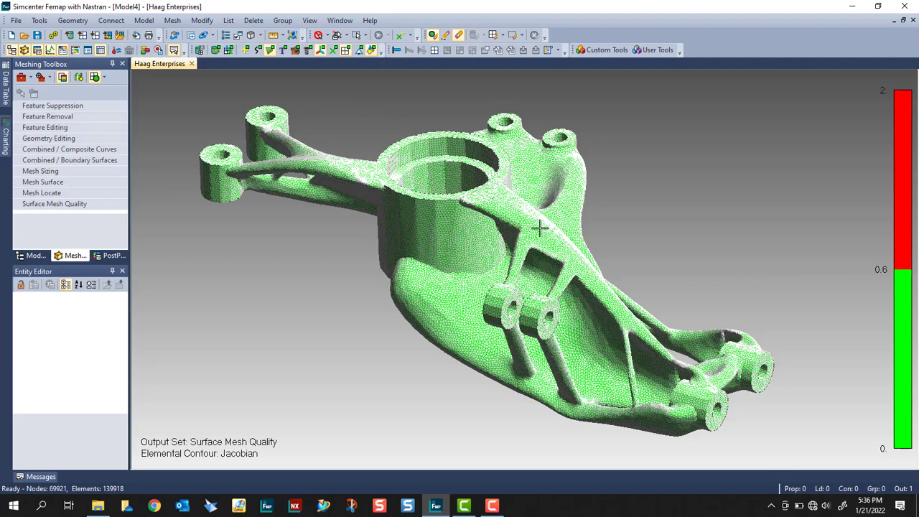
middle_click_drag(555, 275, 636, 165)
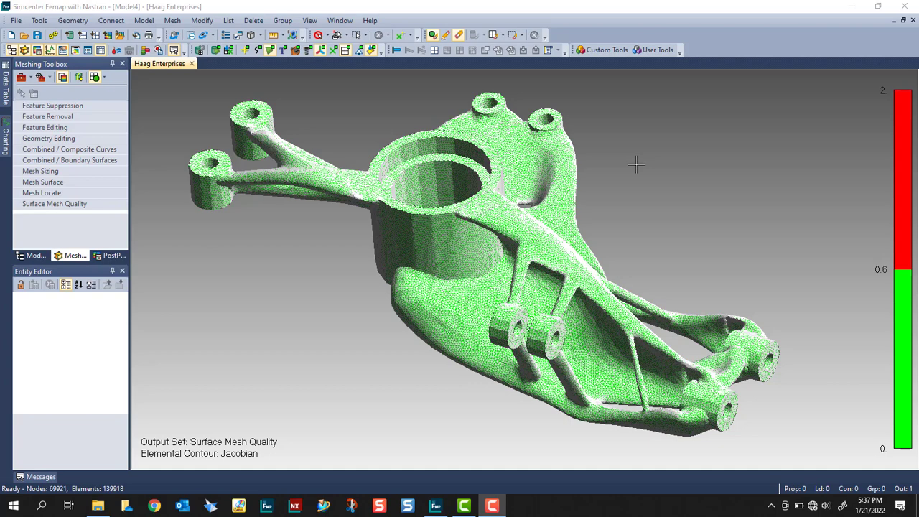
left_click(637, 164)
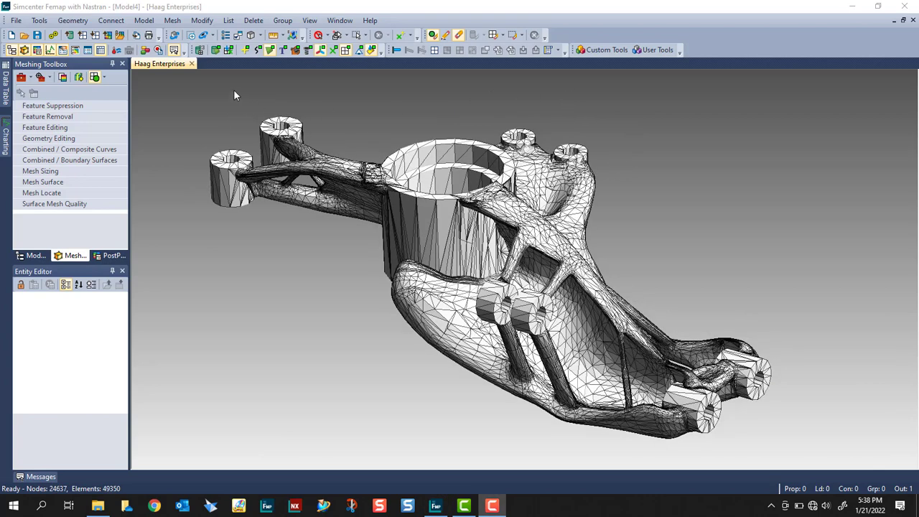
Step: Run Mesh on Mesh on the original faceted mesh, selecting all elements connected to one on the central cylinder
left_click(173, 20)
left_click(212, 88)
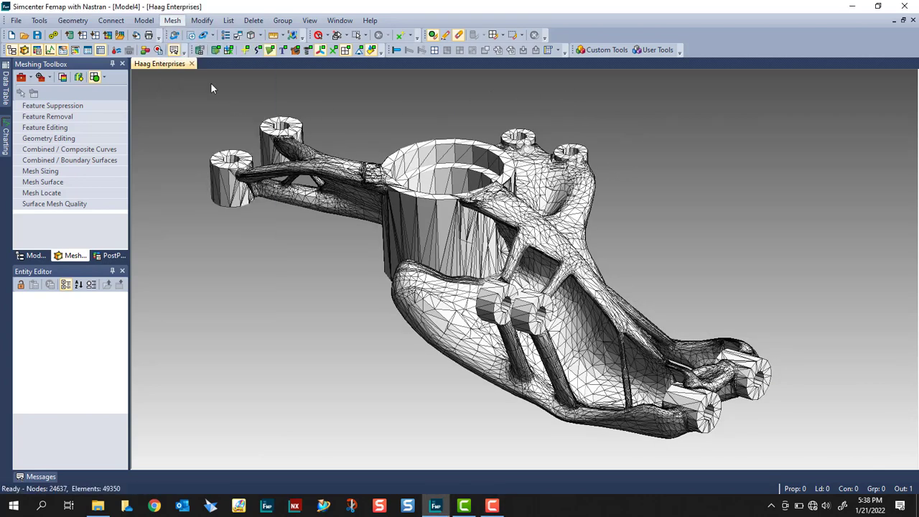
left_click(444, 223)
left_click(572, 479)
left_click(704, 401)
key("Return")
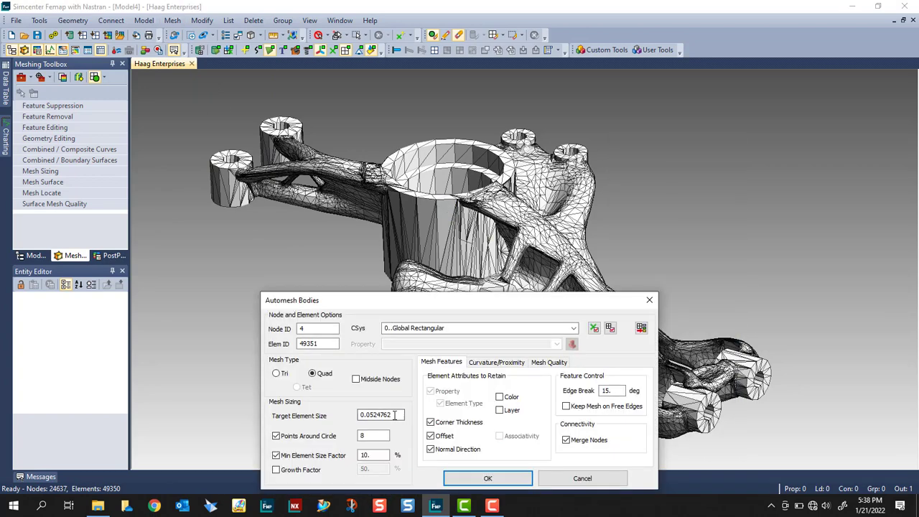
Step: Remesh the bracket with Tri elements at a target element size of 0.125 and check its surface mesh quality
left_click_drag(395, 415, 350, 425)
type(".125")
left_click(276, 374)
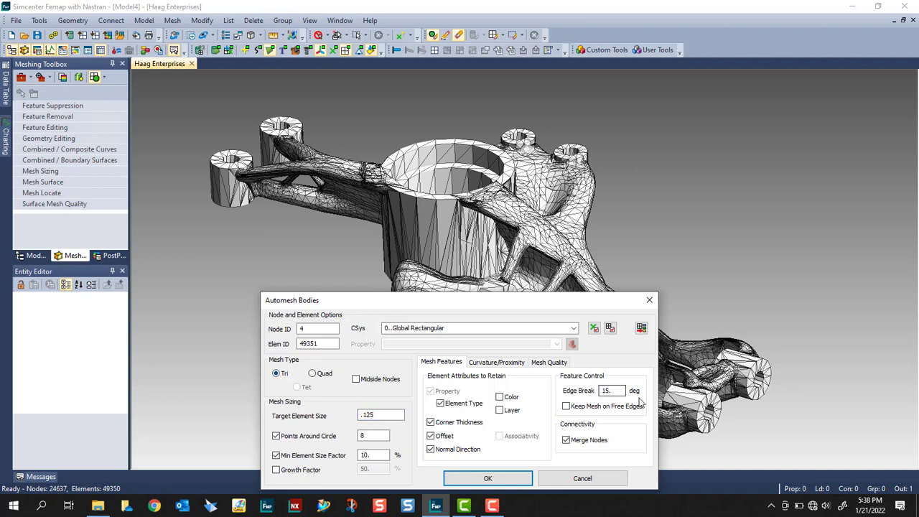
left_click(362, 436)
key("Return")
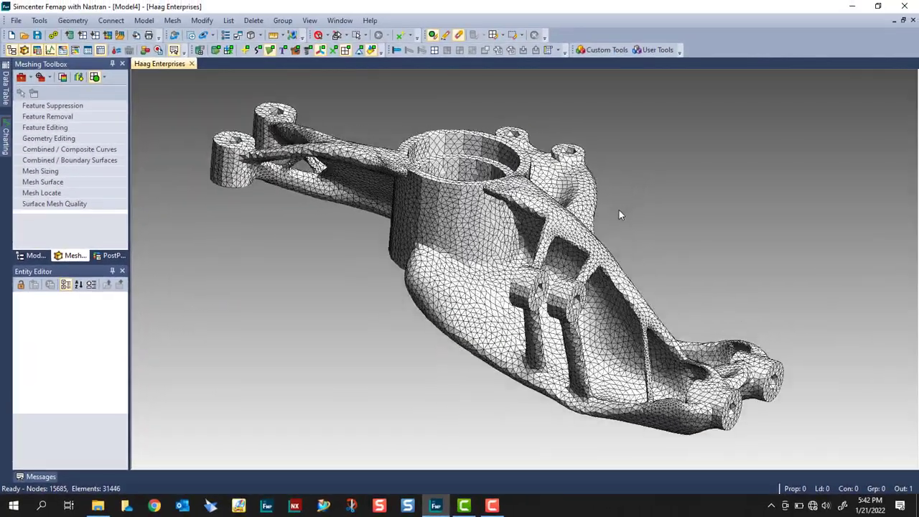
middle_click_drag(619, 214, 495, 237)
left_click(64, 77)
Step: Start Mesh on Mesh on the coarser triangular mesh, selecting all elements connected to one beside the cylinder rim
left_click(172, 21)
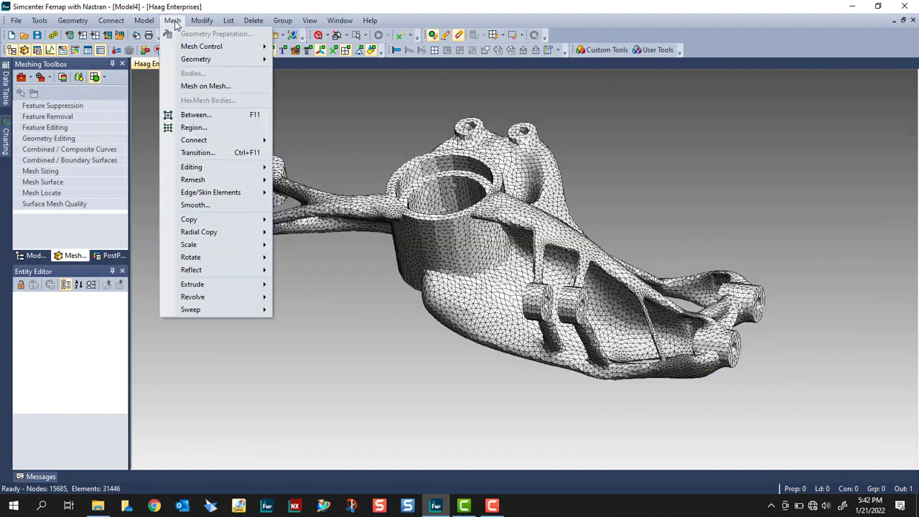
left_click(216, 86)
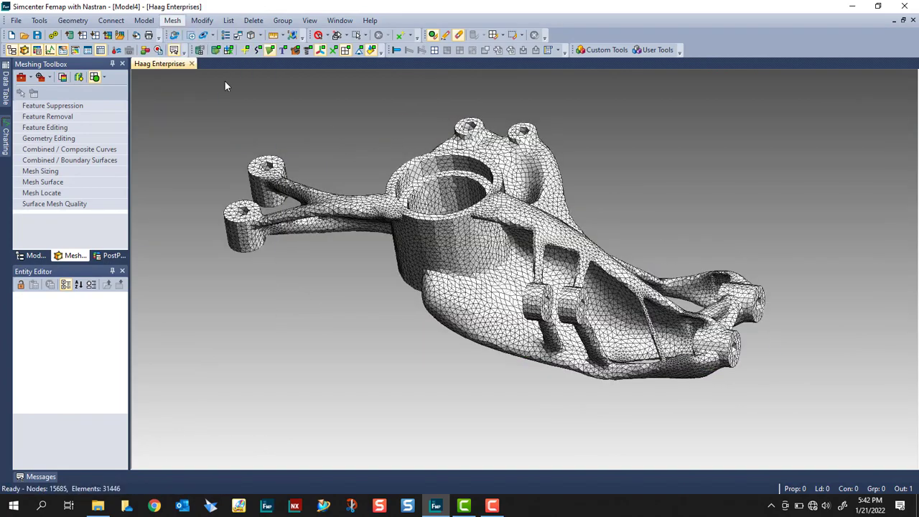
left_click(480, 202)
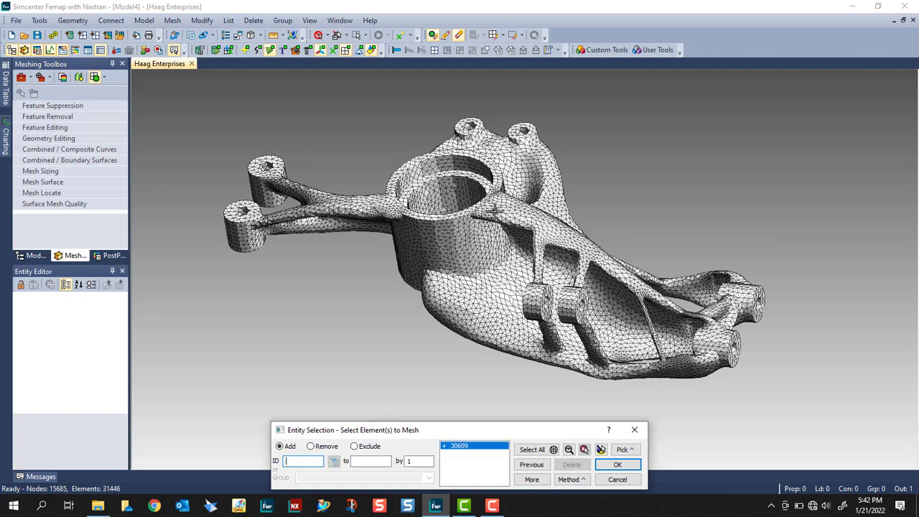
left_click(623, 450)
left_click(688, 394)
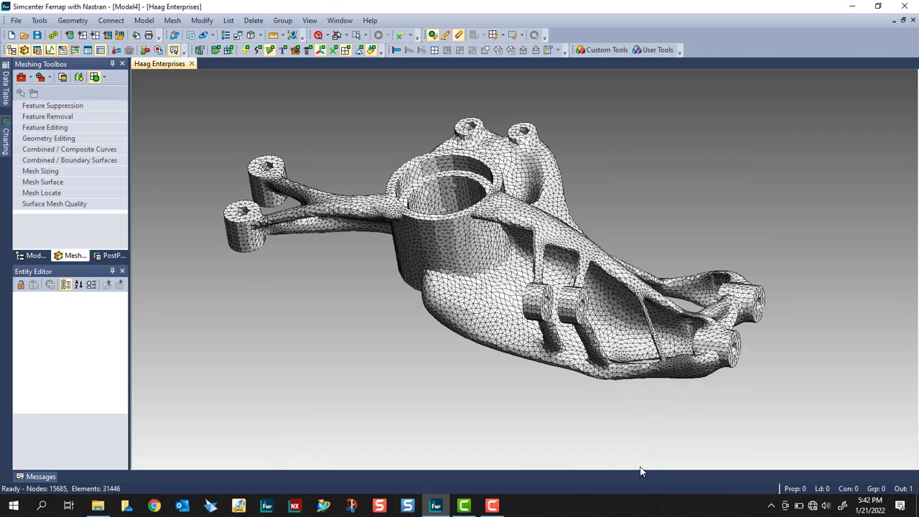
key("Return")
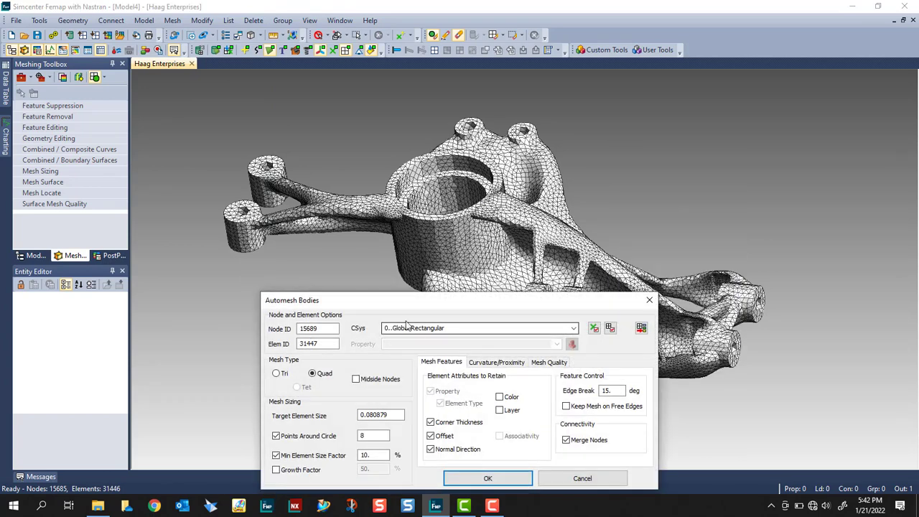
Step: Remesh the bracket with Quad elements at target size 0.125 and 6 points around circle, then inspect the Jacobian quality contour
double_click(395, 416)
type(".125")
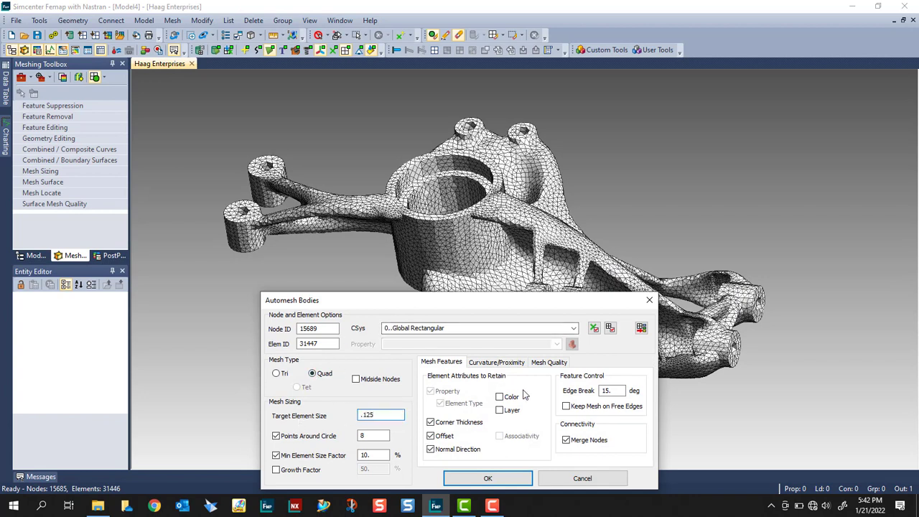
key("Tab")
type("6")
left_click(517, 479)
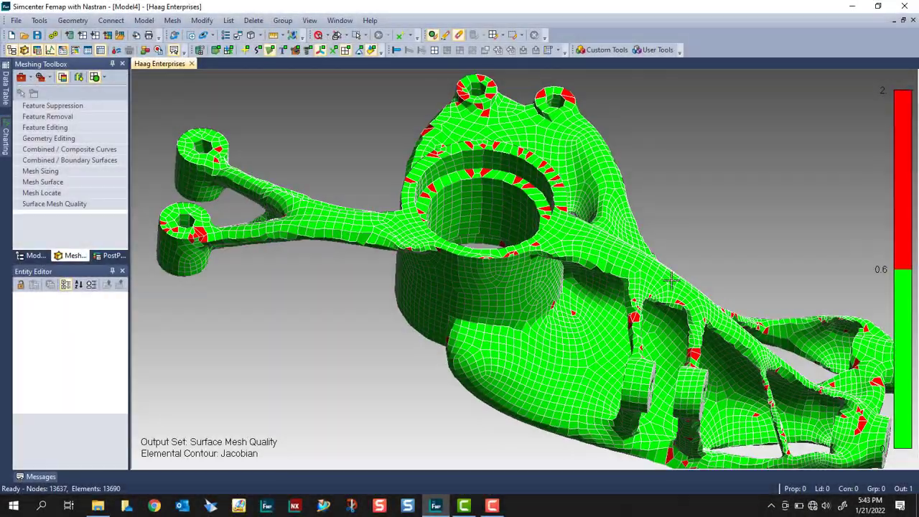
middle_click_drag(673, 281, 499, 259)
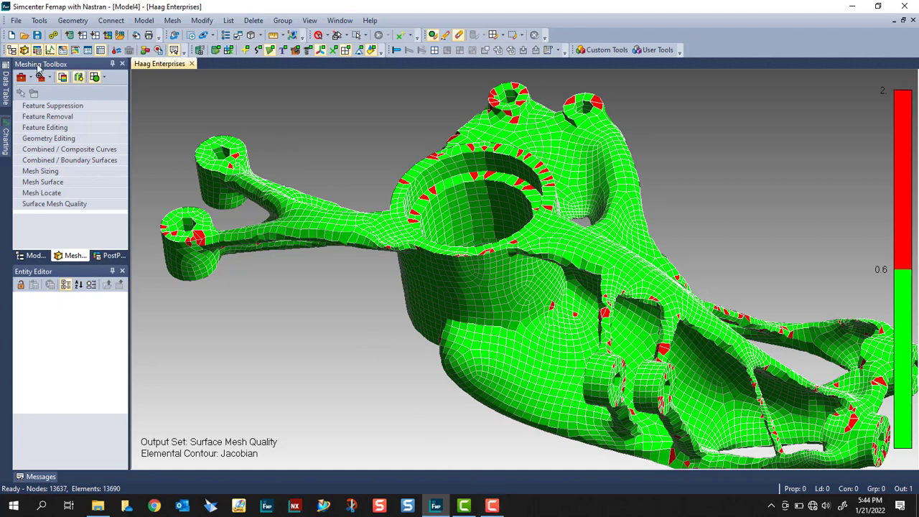
left_click(63, 76)
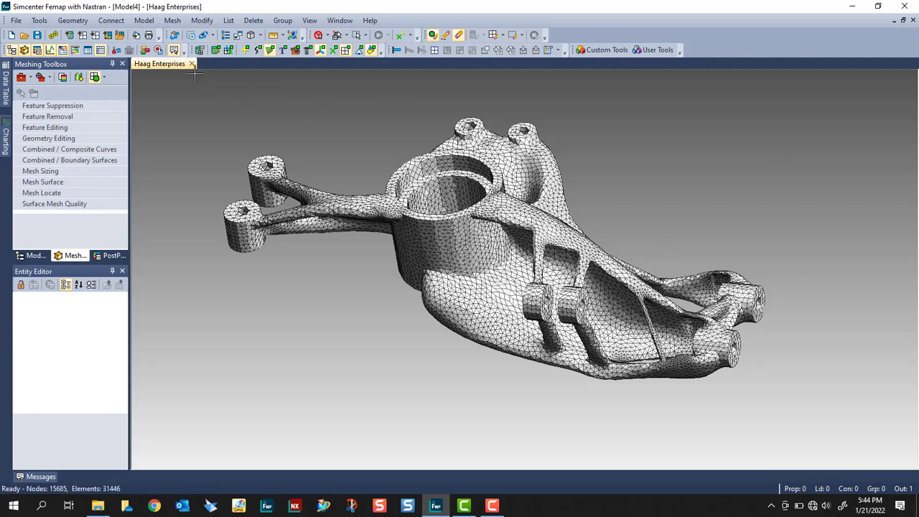
Step: Build a tet-only solid mesh from all surface elements, using a blank isotropic material, midside nodes and a tet growth ratio of 1.1
left_click(173, 21)
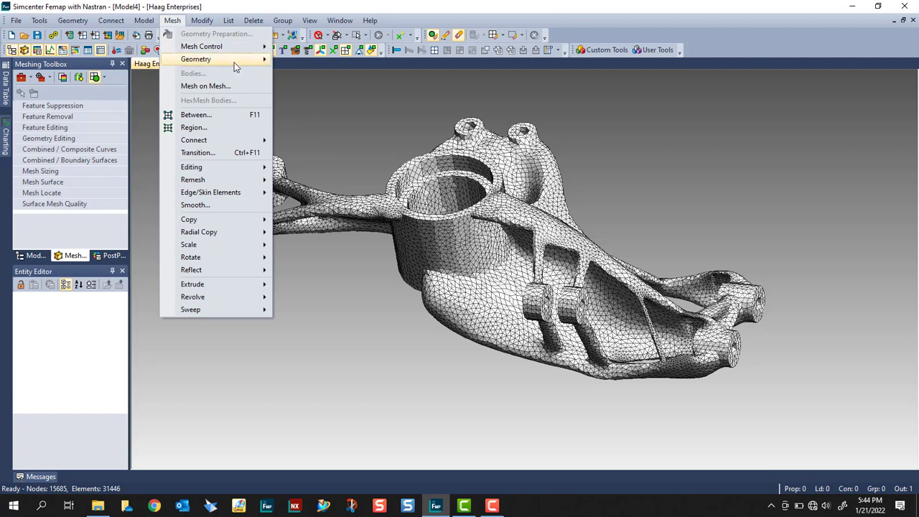
mouse_move(237, 59)
left_click(334, 153)
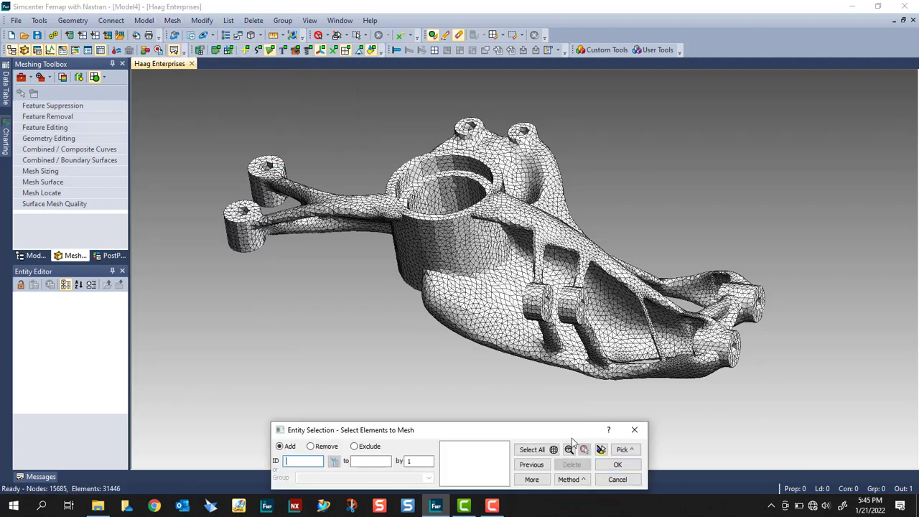
left_click(535, 450)
left_click(629, 467)
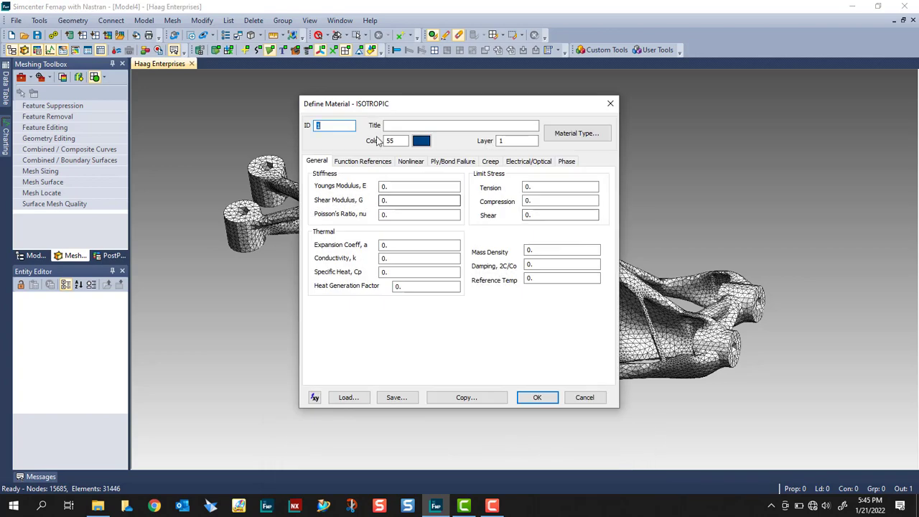
left_click(551, 399)
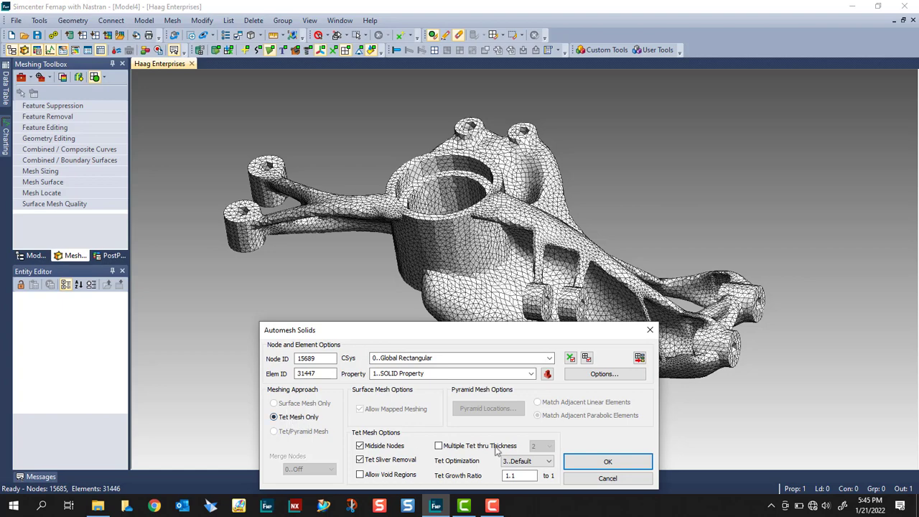
left_click(620, 464)
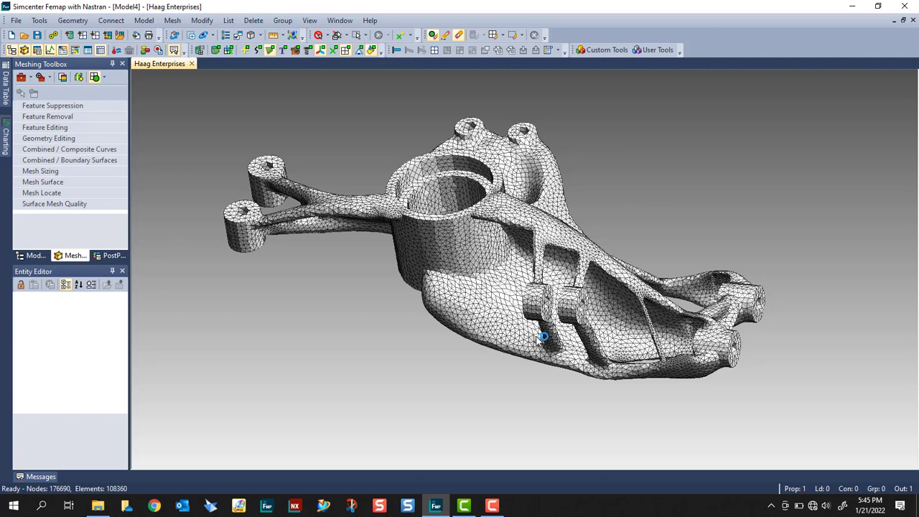
Step: List the model's elements by type, widening the model tree to read the entries, and highlight the parabolic solid elements on the bracket
left_click(32, 256)
left_click(17, 121)
left_click(29, 130)
left_click(40, 141)
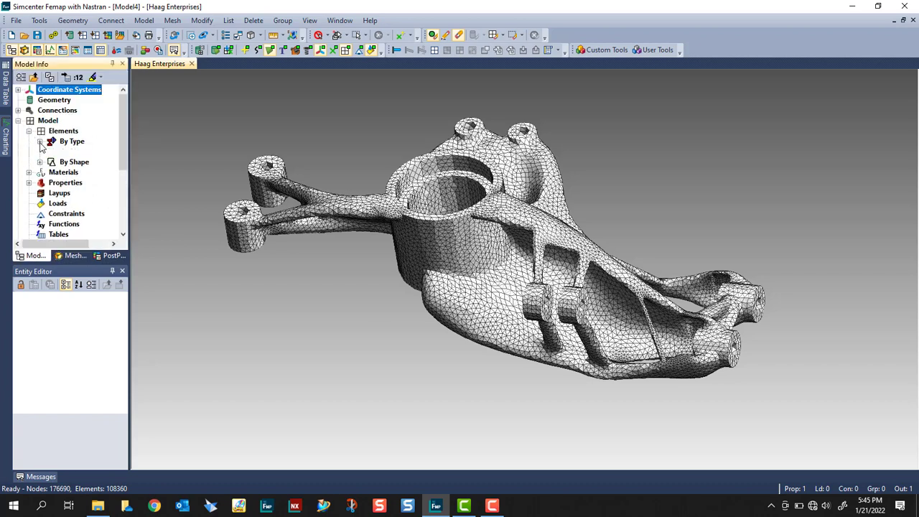
left_click_drag(129, 170, 208, 176)
left_click(133, 154)
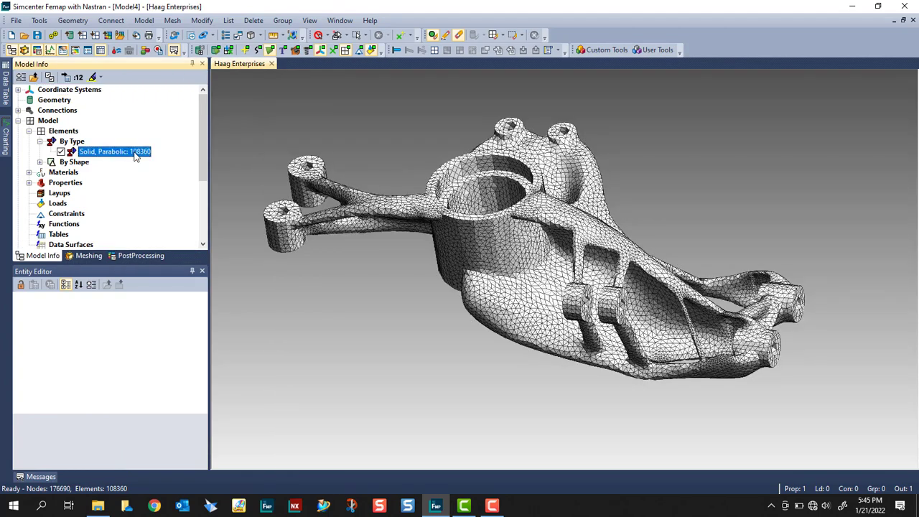
left_click(113, 159)
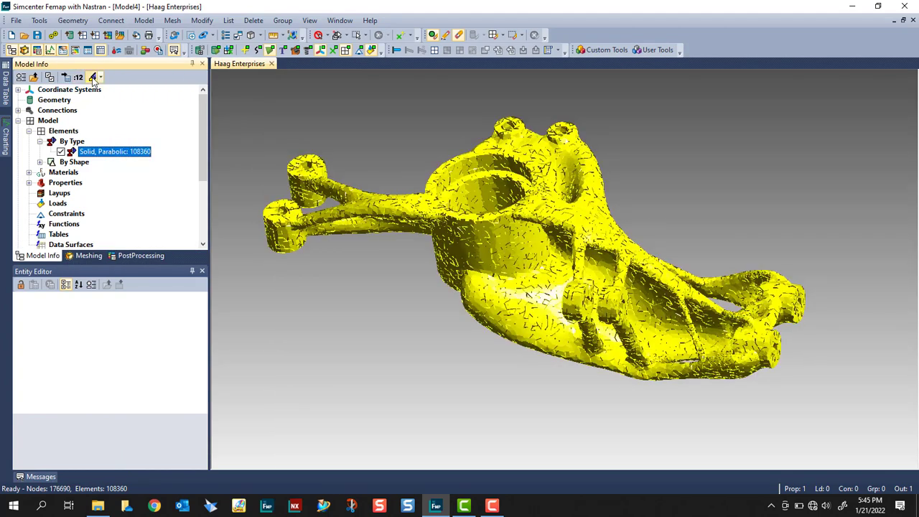
middle_click_drag(639, 158, 644, 160)
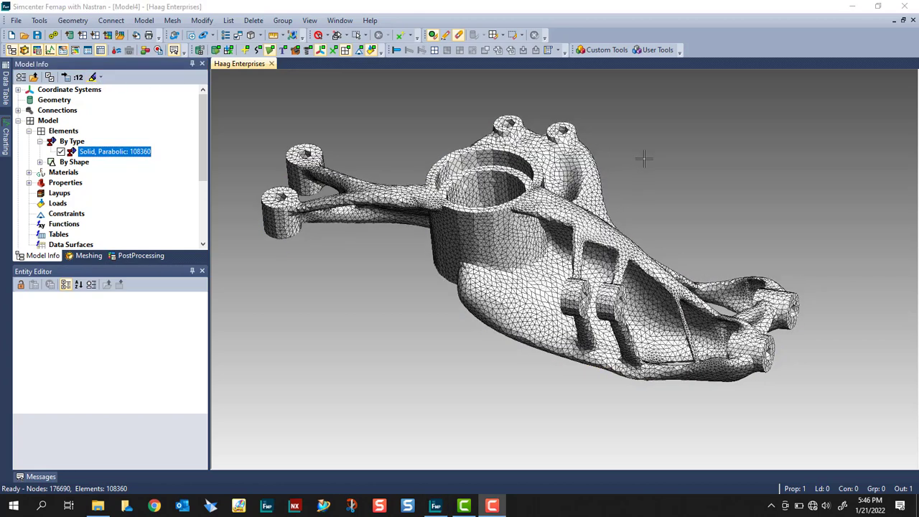